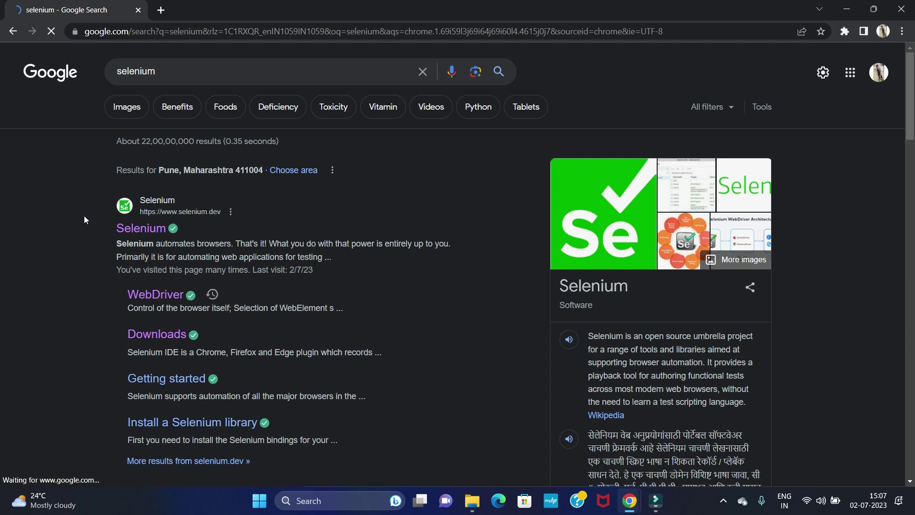
Open selenium.dev from the search results and scroll through its home page.
{"action": "left_click_drag", "start_coordinate": [90, 212], "coordinate": [239, 202]}
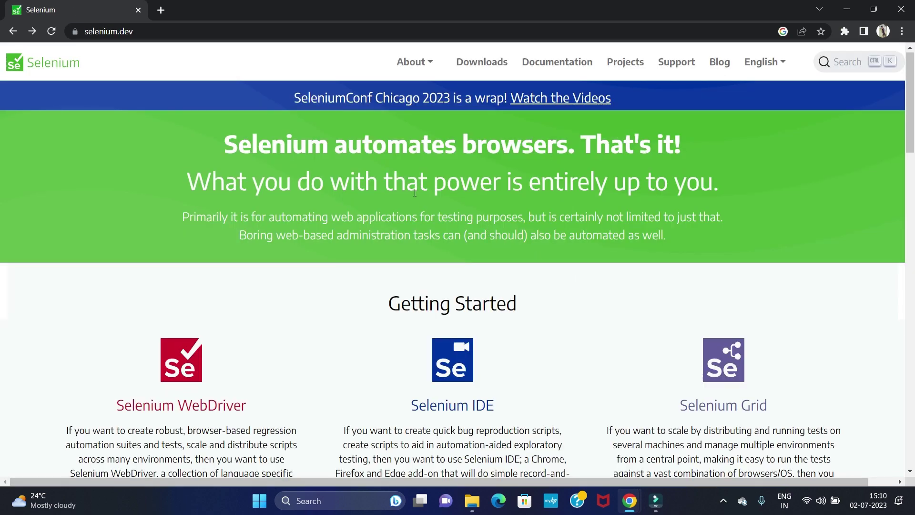
{"action": "scroll", "coordinate": [415, 193], "scroll_direction": "down", "scroll_amount": 5}
{"action": "scroll", "coordinate": [413, 188], "scroll_direction": "up", "scroll_amount": 5}
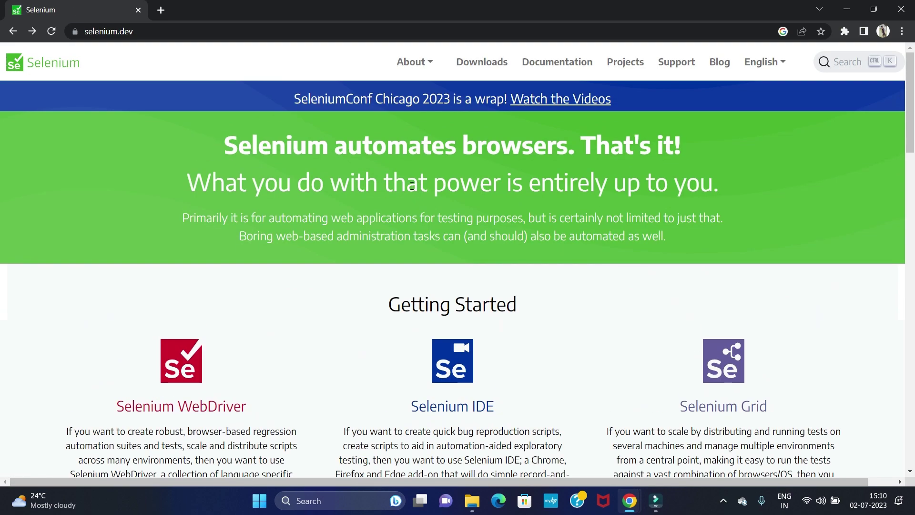
{"action": "scroll", "coordinate": [411, 186], "scroll_direction": "down", "scroll_amount": 15}
{"action": "scroll", "coordinate": [404, 174], "scroll_direction": "up", "scroll_amount": 15}
Go to the Selenium Downloads page and expand the Browsers list under Platforms Supported.
{"action": "left_click", "coordinate": [482, 63]}
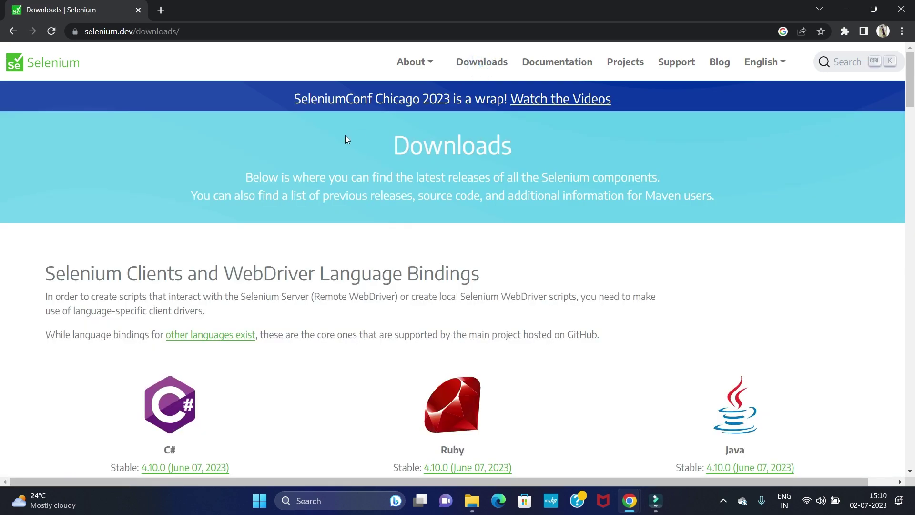
{"action": "scroll", "coordinate": [426, 236], "scroll_direction": "down", "scroll_amount": 3}
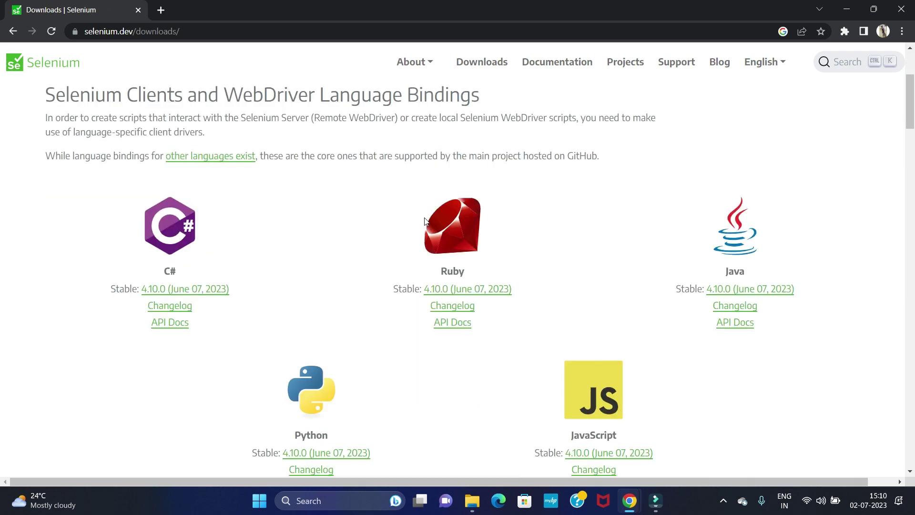
{"action": "scroll", "coordinate": [425, 223], "scroll_direction": "down", "scroll_amount": 15}
{"action": "scroll", "coordinate": [426, 223], "scroll_direction": "down", "scroll_amount": 20}
{"action": "scroll", "coordinate": [426, 217], "scroll_direction": "up", "scroll_amount": 1}
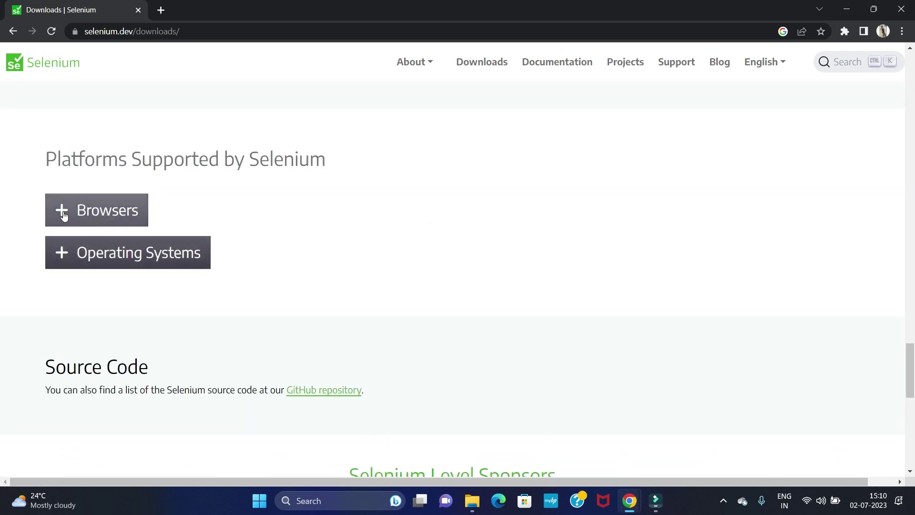
{"action": "left_click", "coordinate": [90, 213]}
{"action": "left_click", "coordinate": [91, 213]}
{"action": "scroll", "coordinate": [241, 231], "scroll_direction": "down", "scroll_amount": 8}
{"action": "scroll", "coordinate": [245, 223], "scroll_direction": "up", "scroll_amount": 8}
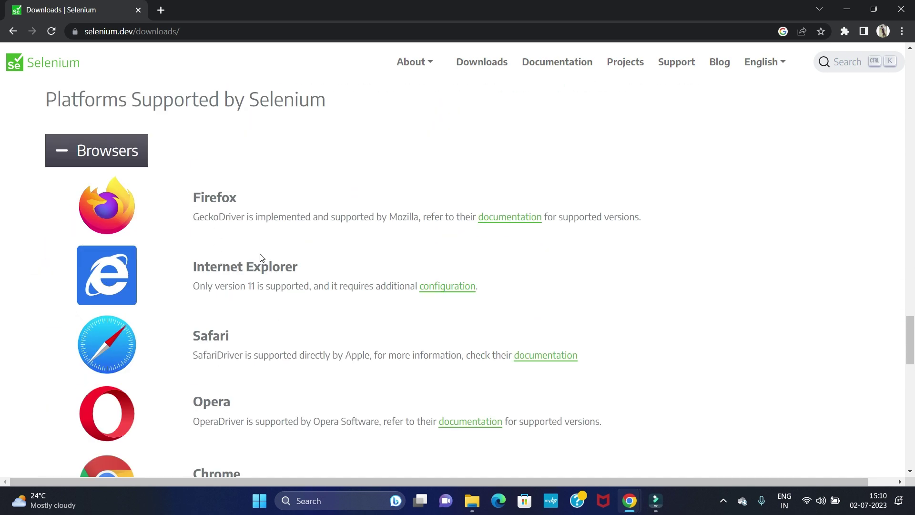
Follow the Firefox row's documentation link to Mozilla's GeckoDriver docs.
{"action": "left_click_drag", "start_coordinate": [177, 199], "coordinate": [274, 201]}
{"action": "left_click_drag", "start_coordinate": [187, 265], "coordinate": [319, 265]}
{"action": "scroll", "coordinate": [252, 267], "scroll_direction": "down", "scroll_amount": 3}
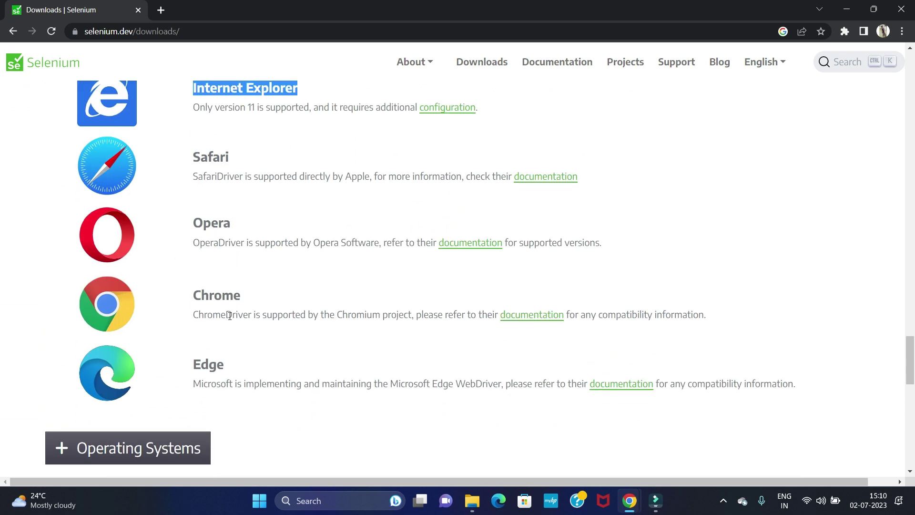
{"action": "scroll", "coordinate": [299, 303], "scroll_direction": "up", "scroll_amount": 4}
{"action": "left_click", "coordinate": [768, 285]}
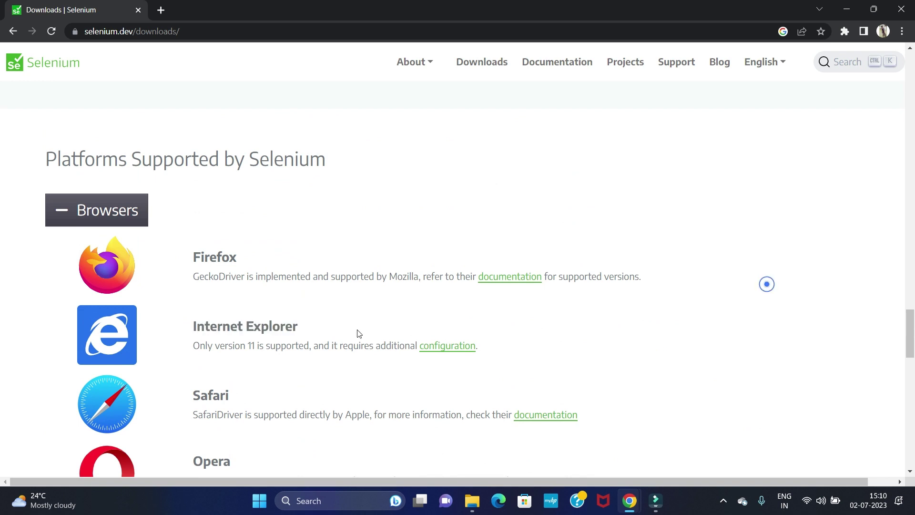
{"action": "left_click", "coordinate": [505, 282]}
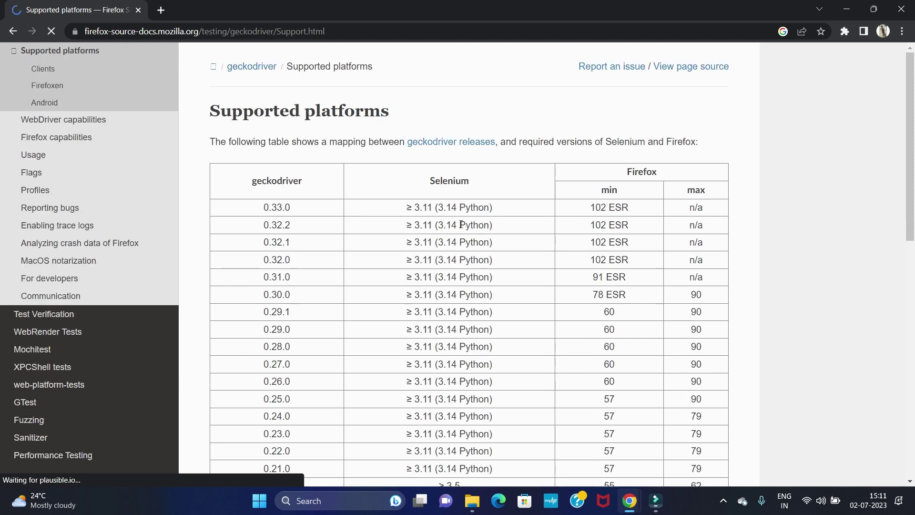
Review the version table showing geckodriver 0.33.0 requires Firefox 102 ESR minimum.
{"action": "scroll", "coordinate": [460, 226], "scroll_direction": "down", "scroll_amount": 10}
{"action": "scroll", "coordinate": [388, 214], "scroll_direction": "up", "scroll_amount": 10}
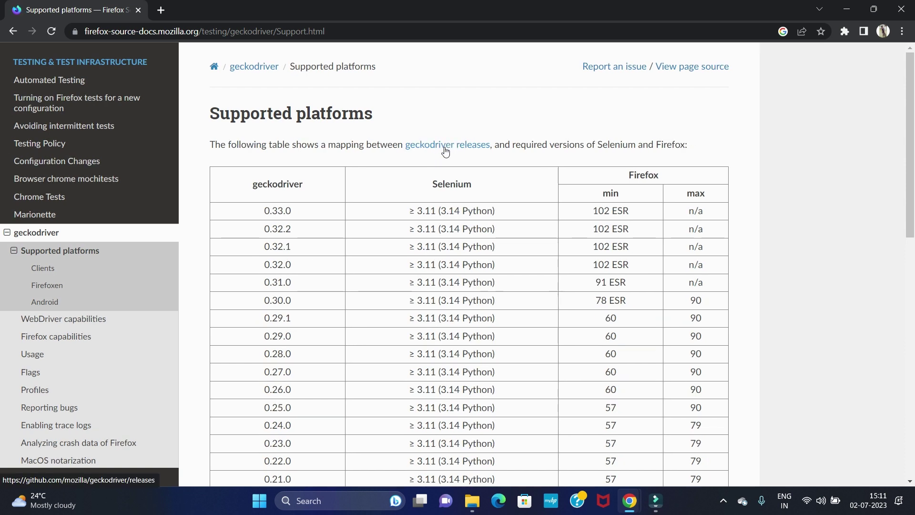
Open the geckodriver releases list on GitHub.
{"action": "left_click", "coordinate": [445, 146]}
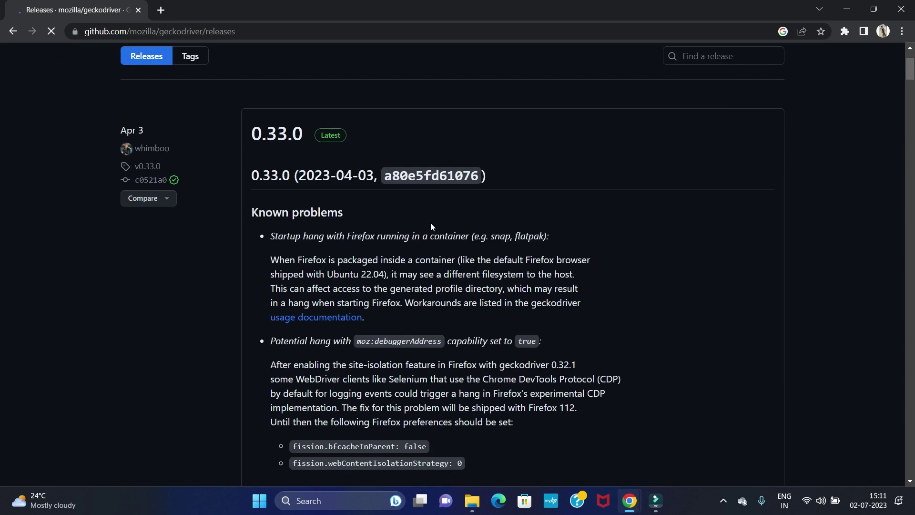
{"action": "scroll", "coordinate": [431, 221], "scroll_direction": "down", "scroll_amount": 12}
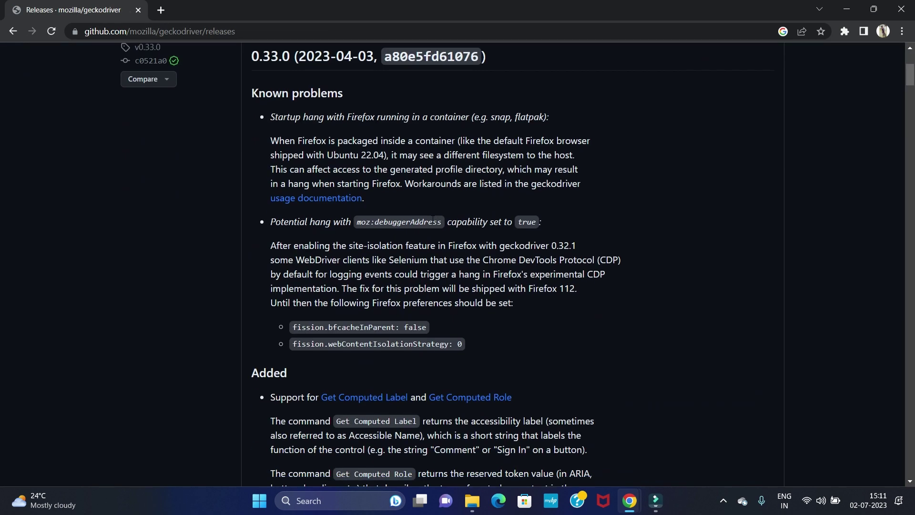
{"action": "scroll", "coordinate": [433, 218], "scroll_direction": "up", "scroll_amount": 12}
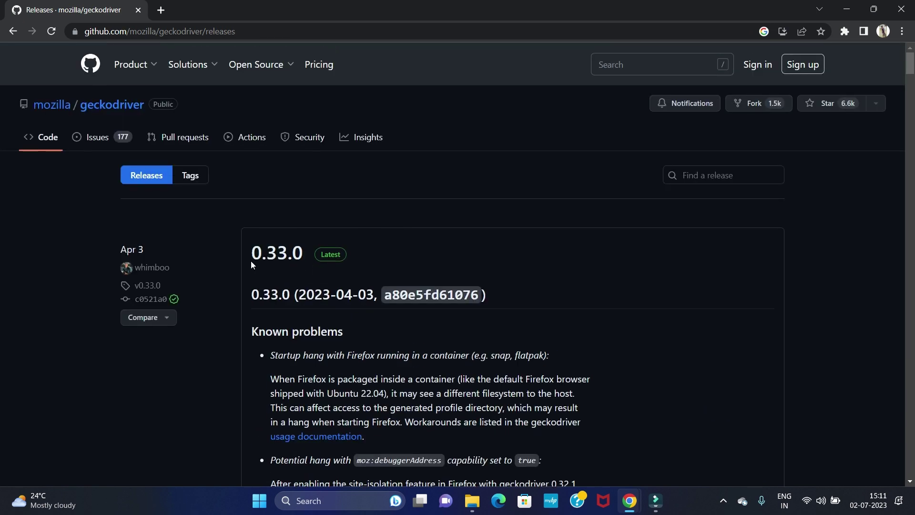
Open the geckodriver 0.33.0 release and scroll down to its Assets list.
{"action": "left_click", "coordinate": [283, 256]}
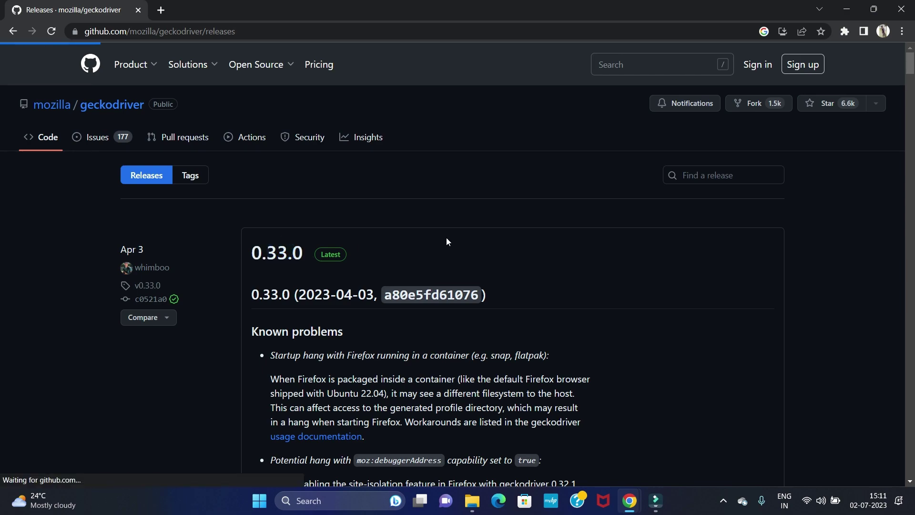
{"action": "scroll", "coordinate": [434, 280], "scroll_direction": "down", "scroll_amount": 1}
{"action": "scroll", "coordinate": [434, 276], "scroll_direction": "down", "scroll_amount": 6}
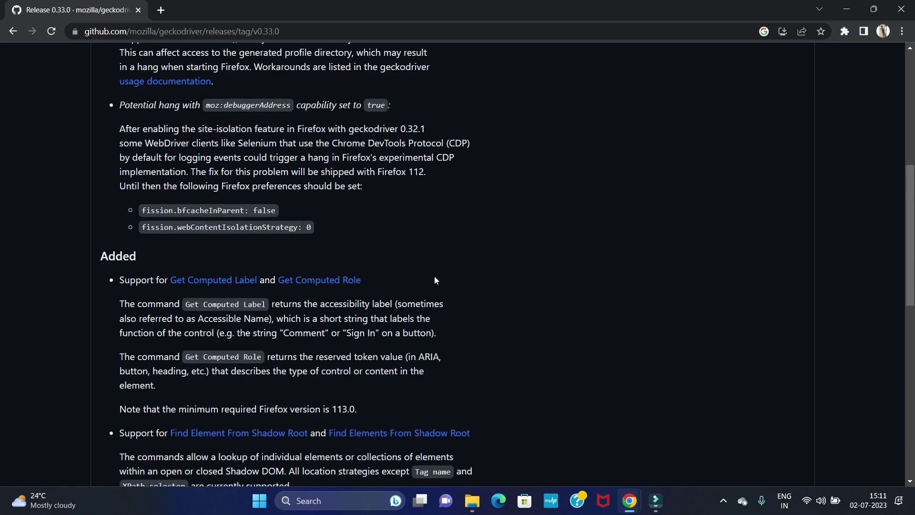
{"action": "scroll", "coordinate": [434, 277], "scroll_direction": "down", "scroll_amount": 4}
{"action": "scroll", "coordinate": [434, 275], "scroll_direction": "up", "scroll_amount": 10}
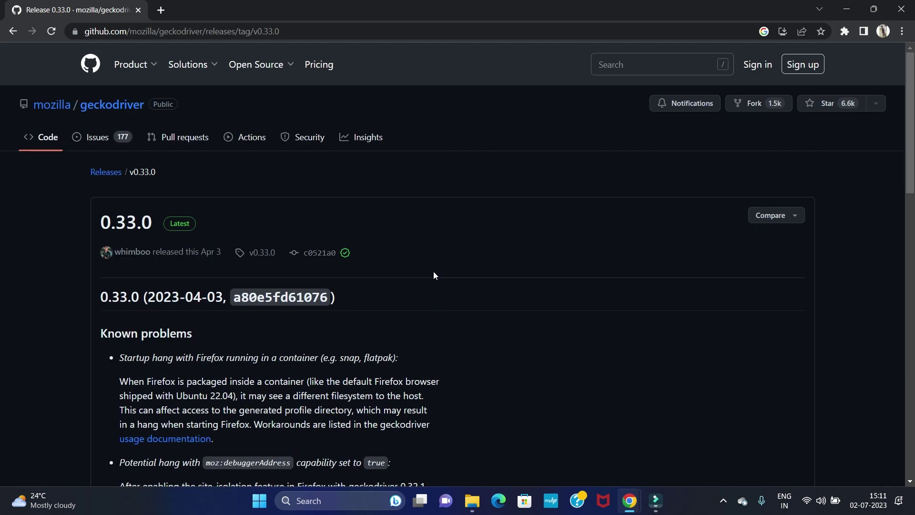
{"action": "scroll", "coordinate": [328, 274], "scroll_direction": "down", "scroll_amount": 20}
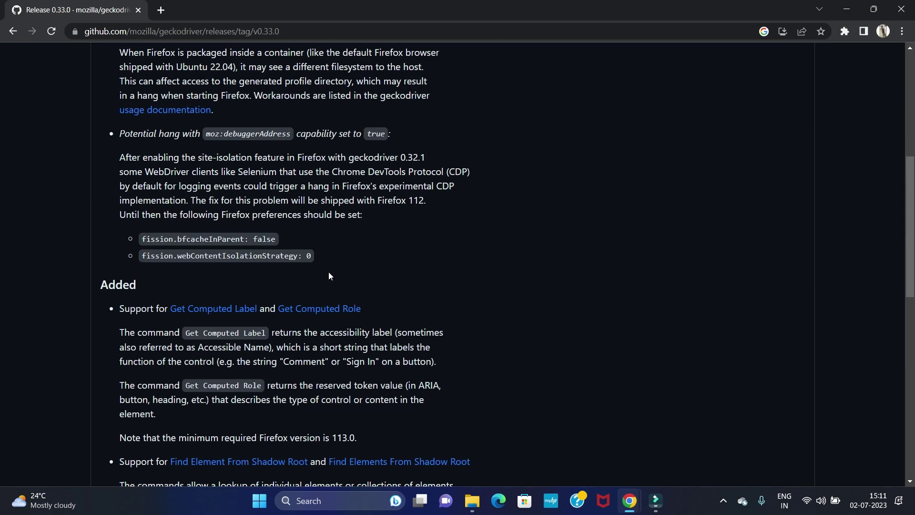
{"action": "scroll", "coordinate": [329, 274], "scroll_direction": "up", "scroll_amount": 4}
{"action": "scroll", "coordinate": [336, 274], "scroll_direction": "down", "scroll_amount": 2}
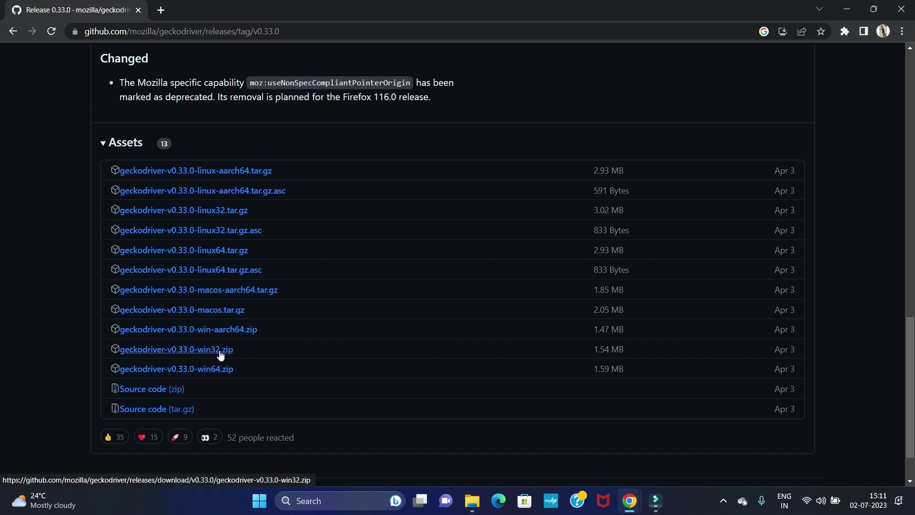
Download geckodriver-v0.33.0-win64.zip and bring up its options in the download bar.
{"action": "left_click", "coordinate": [199, 371]}
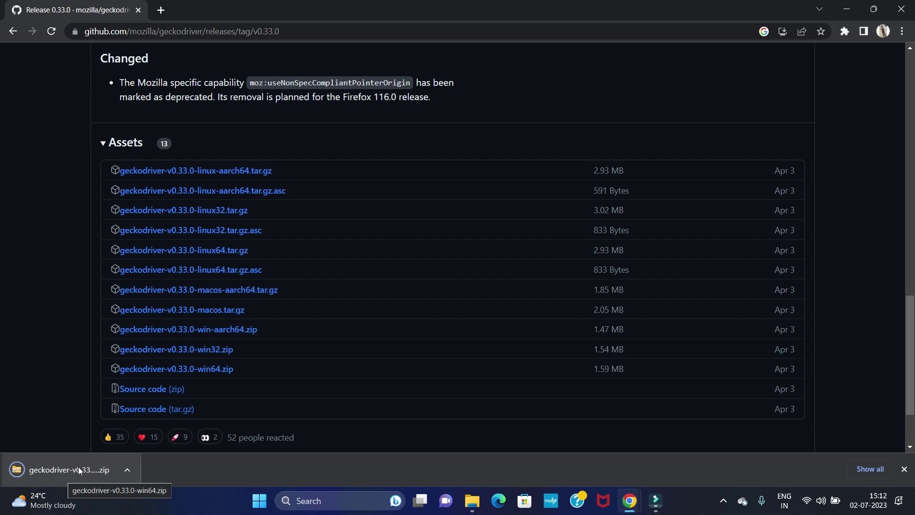
{"action": "left_click", "coordinate": [128, 470]}
{"action": "left_click", "coordinate": [162, 425]}
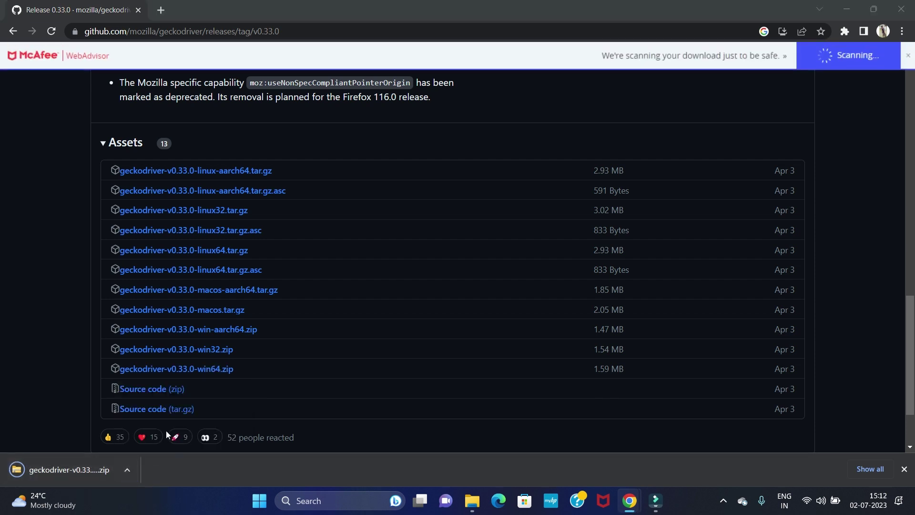
{"action": "left_click", "coordinate": [129, 470]}
{"action": "left_click", "coordinate": [163, 426]}
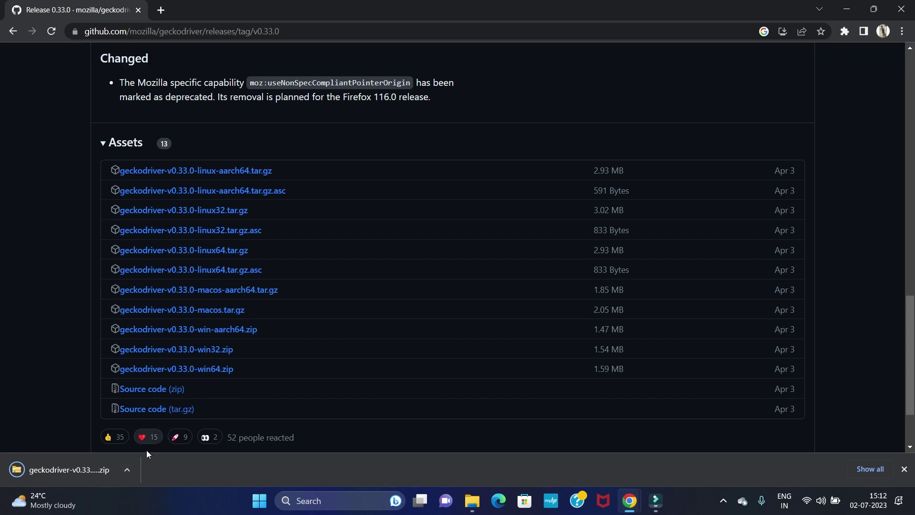
{"action": "left_click", "coordinate": [129, 468]}
Show the geckodriver zip in Downloads, start Extract All, and browse to the Desktop.
{"action": "left_click", "coordinate": [159, 427]}
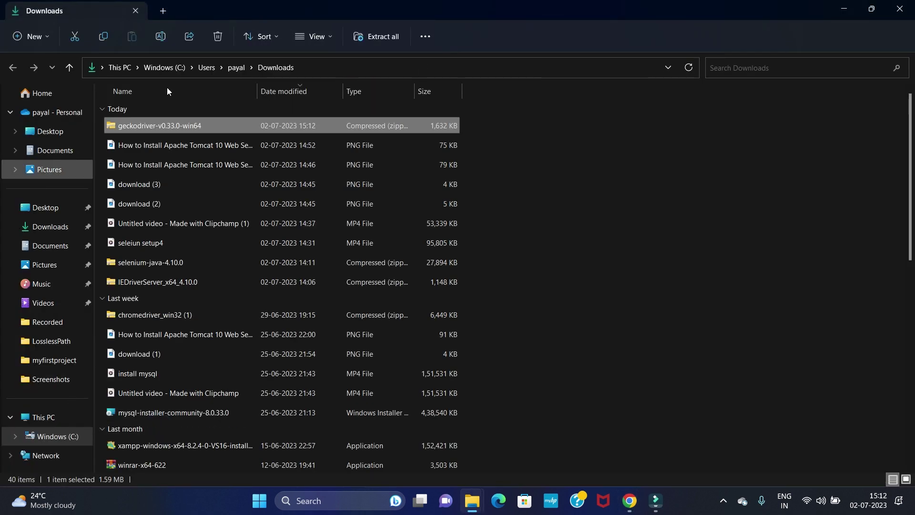
{"action": "left_click", "coordinate": [159, 130]}
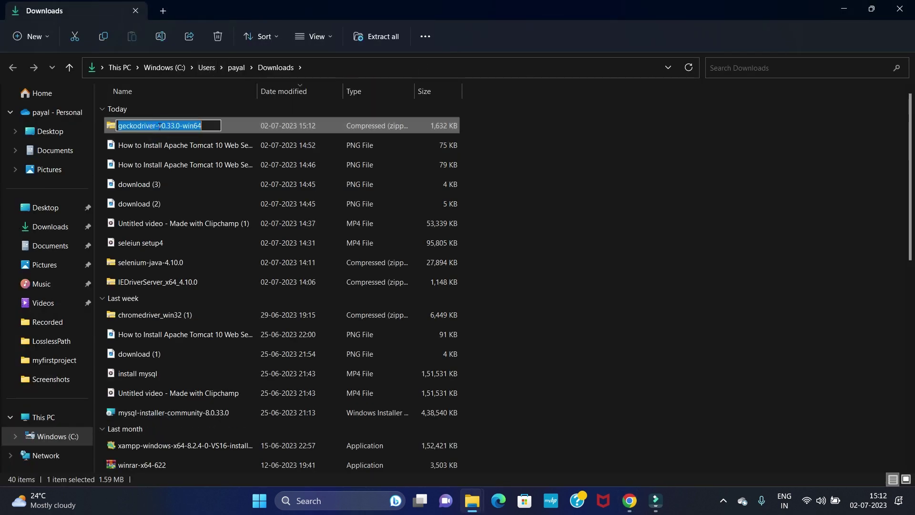
{"action": "key", "text": "Escape"}
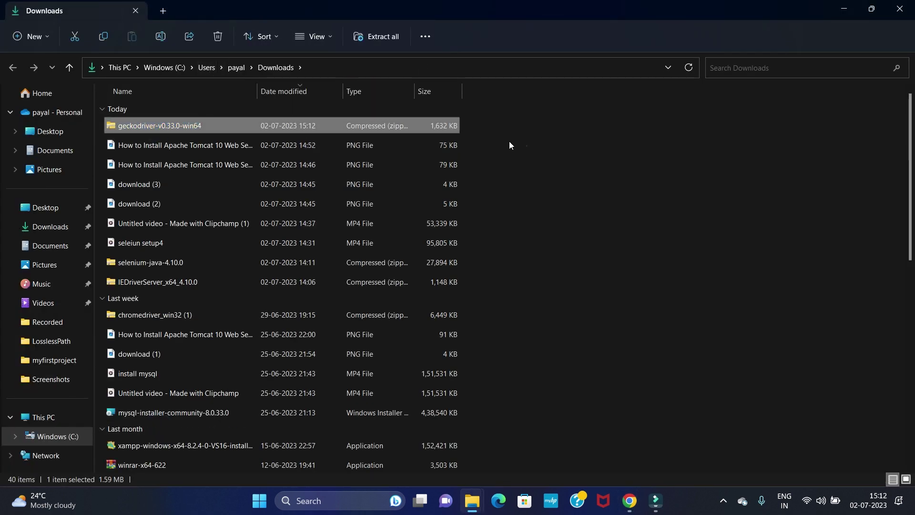
{"action": "right_click", "coordinate": [361, 126]}
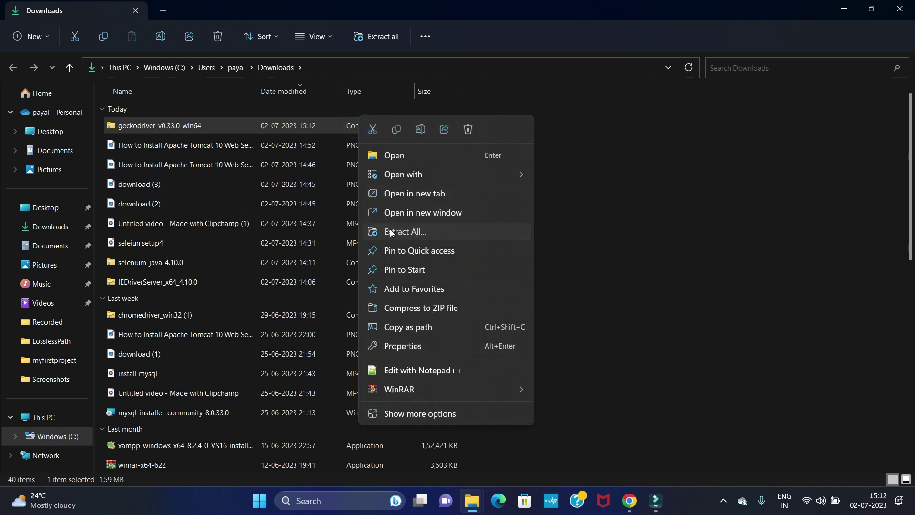
{"action": "left_click", "coordinate": [381, 232]}
{"action": "left_click", "coordinate": [569, 200]}
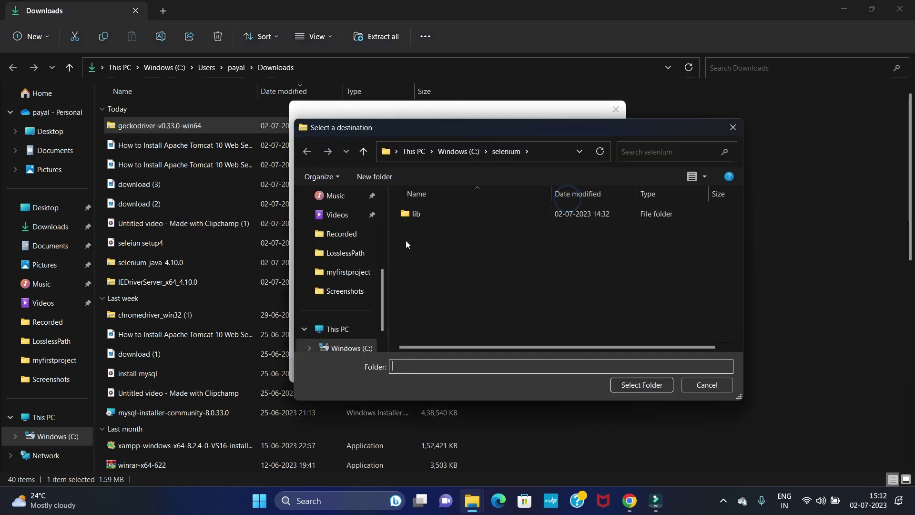
{"action": "scroll", "coordinate": [359, 242], "scroll_direction": "up", "scroll_amount": 5}
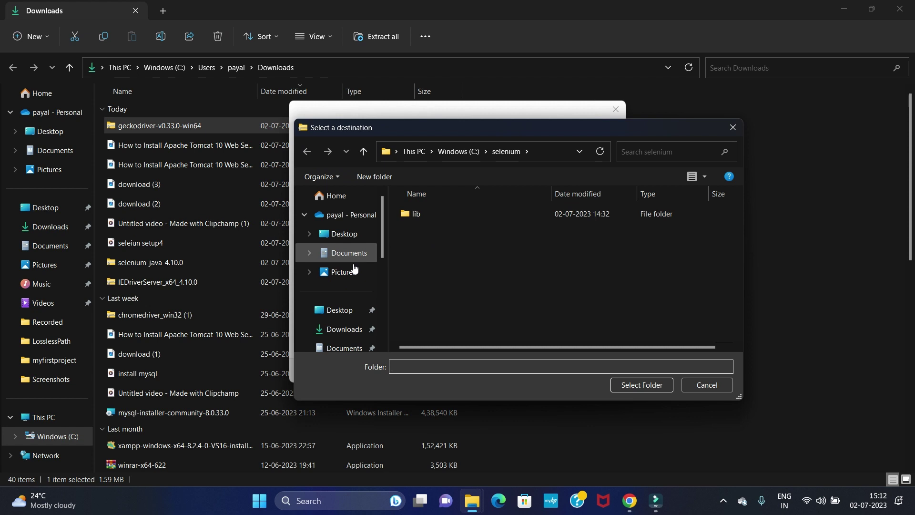
{"action": "left_click", "coordinate": [346, 312]}
Create a 'drivers' folder on the Desktop and extract geckodriver into it.
{"action": "left_click", "coordinate": [366, 179]}
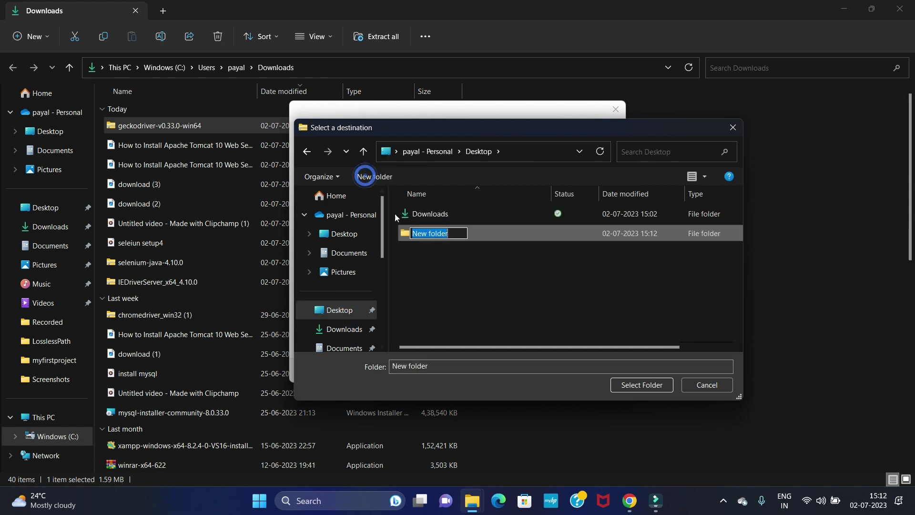
{"action": "type", "text": "dr"}
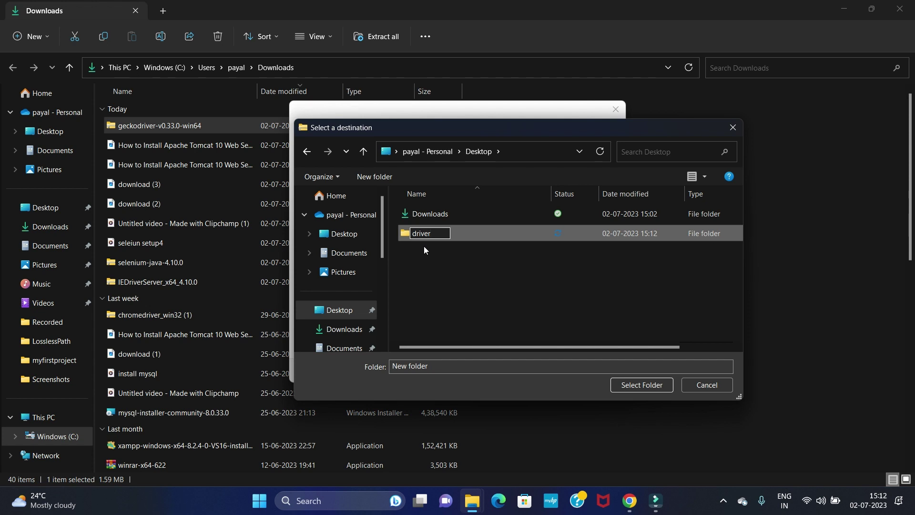
{"action": "type", "text": "ivers"}
{"action": "left_click", "coordinate": [424, 247]}
{"action": "double_click", "coordinate": [427, 233]}
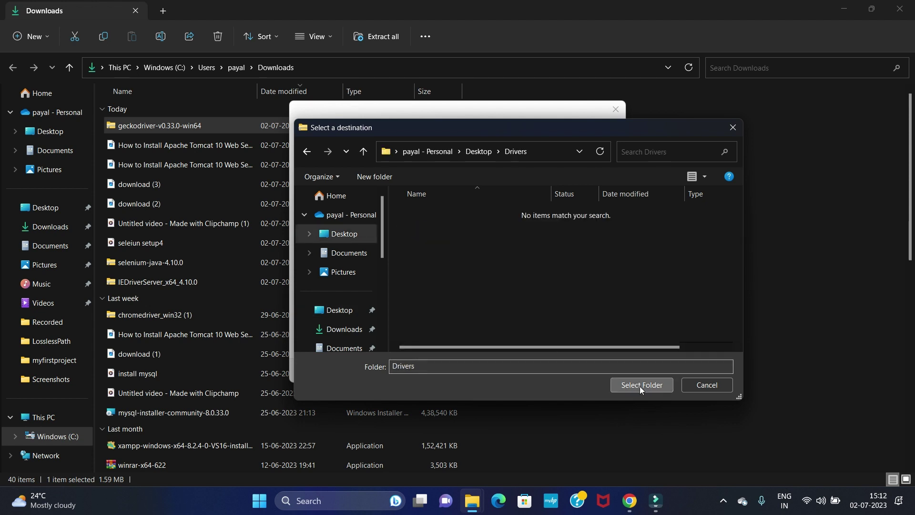
{"action": "left_click", "coordinate": [641, 385]}
{"action": "left_click", "coordinate": [552, 370]}
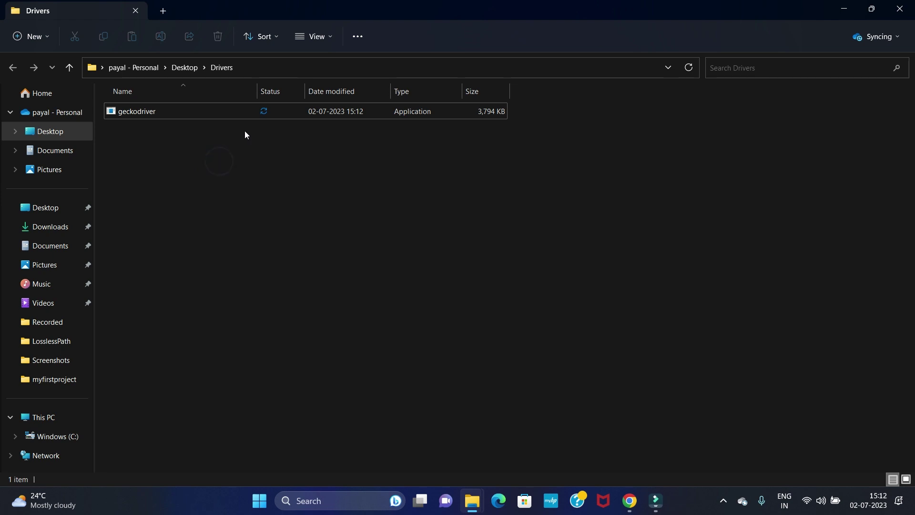
{"action": "left_click_drag", "start_coordinate": [262, 86], "coordinate": [328, 87]}
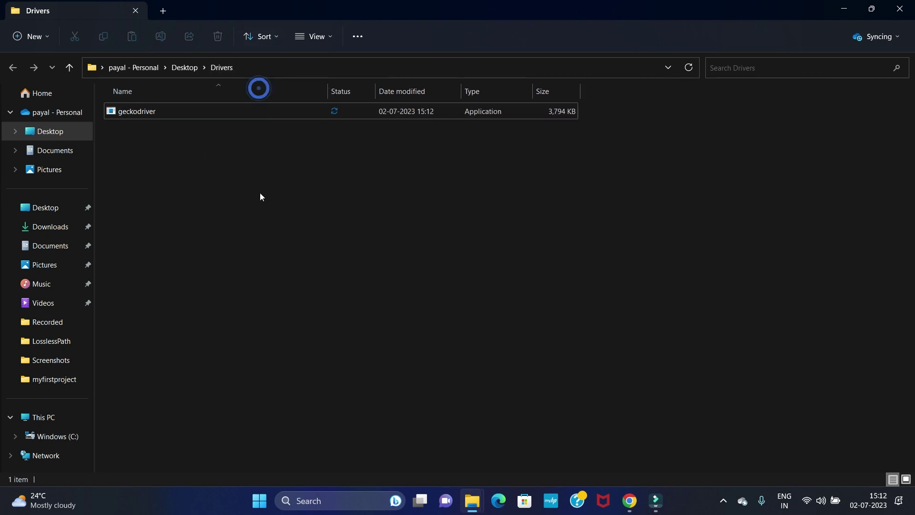
{"action": "key", "text": "alt+Tab"}
{"action": "key", "text": "alt+Tab"}
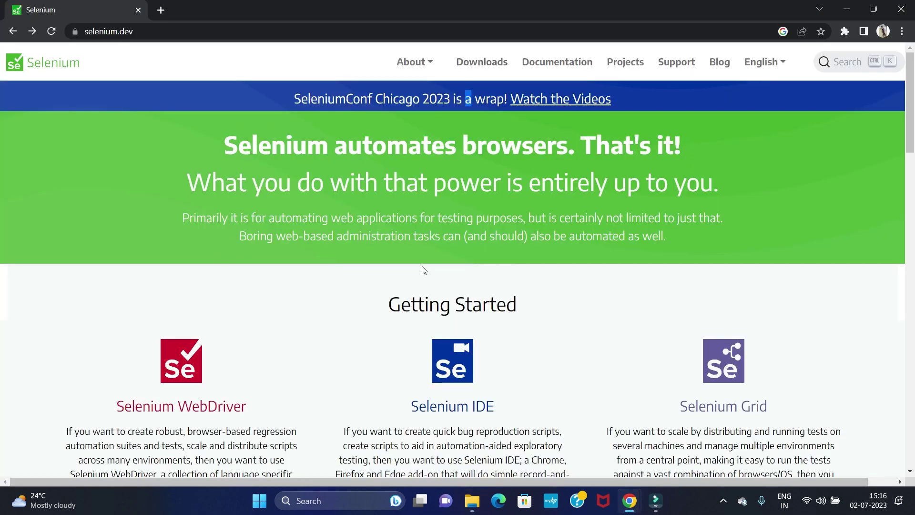
Return to the selenium.dev Downloads page and expand the supported Browsers list.
{"action": "scroll", "coordinate": [425, 259], "scroll_direction": "down", "scroll_amount": 3}
{"action": "scroll", "coordinate": [424, 259], "scroll_direction": "up", "scroll_amount": 3}
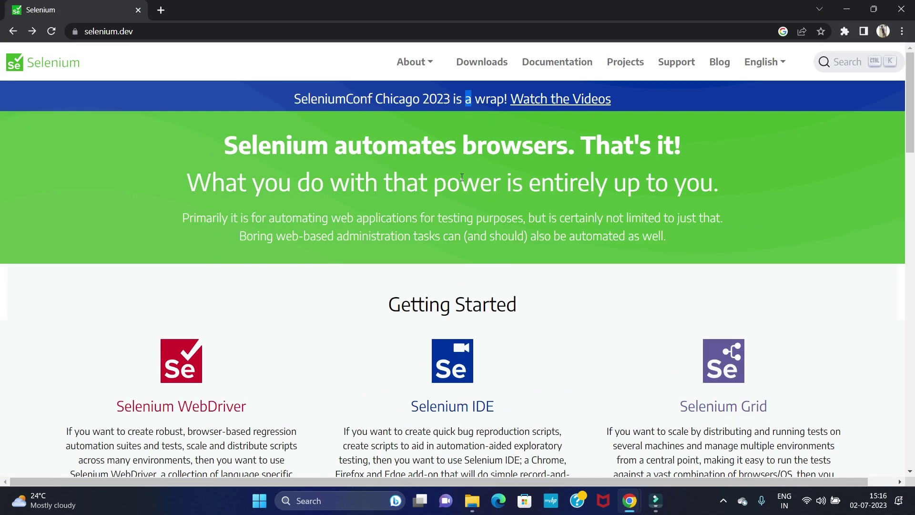
{"action": "left_click", "coordinate": [482, 64]}
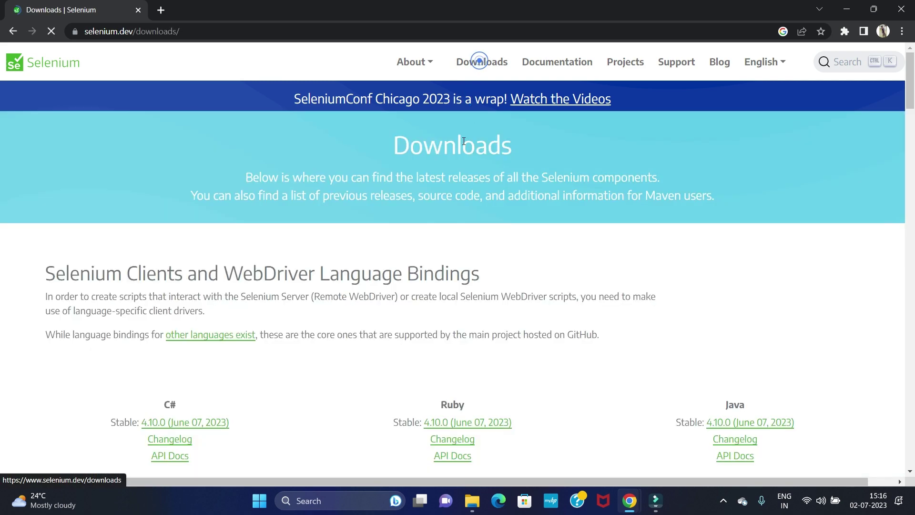
{"action": "scroll", "coordinate": [328, 220], "scroll_direction": "down", "scroll_amount": 15}
{"action": "scroll", "coordinate": [327, 220], "scroll_direction": "down", "scroll_amount": 12}
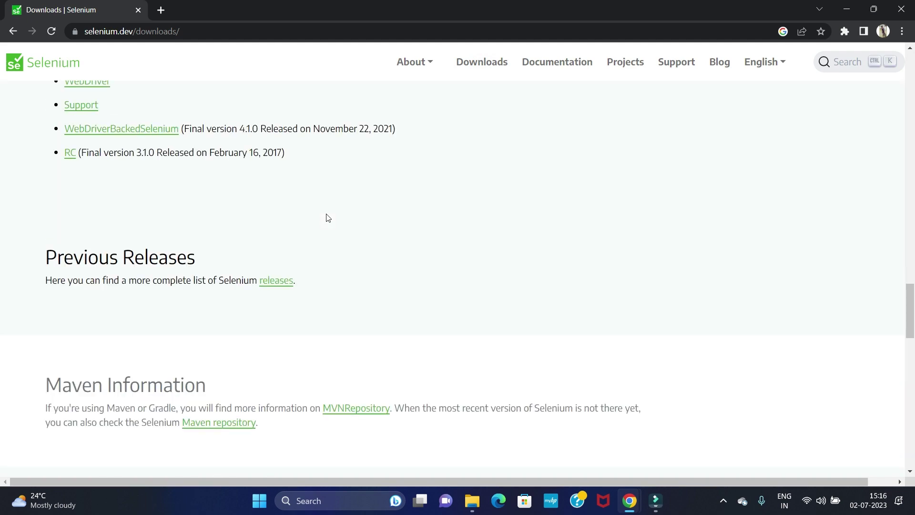
{"action": "scroll", "coordinate": [141, 180], "scroll_direction": "up", "scroll_amount": 2}
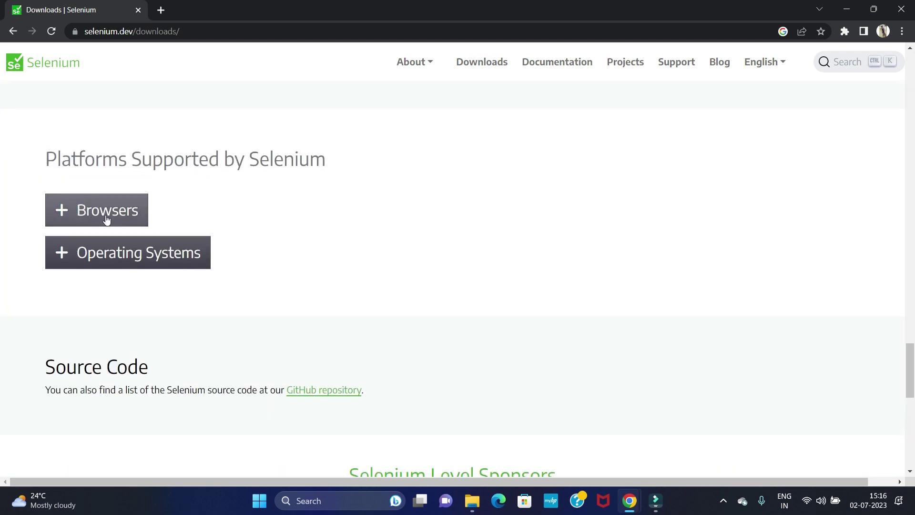
{"action": "left_click", "coordinate": [90, 217]}
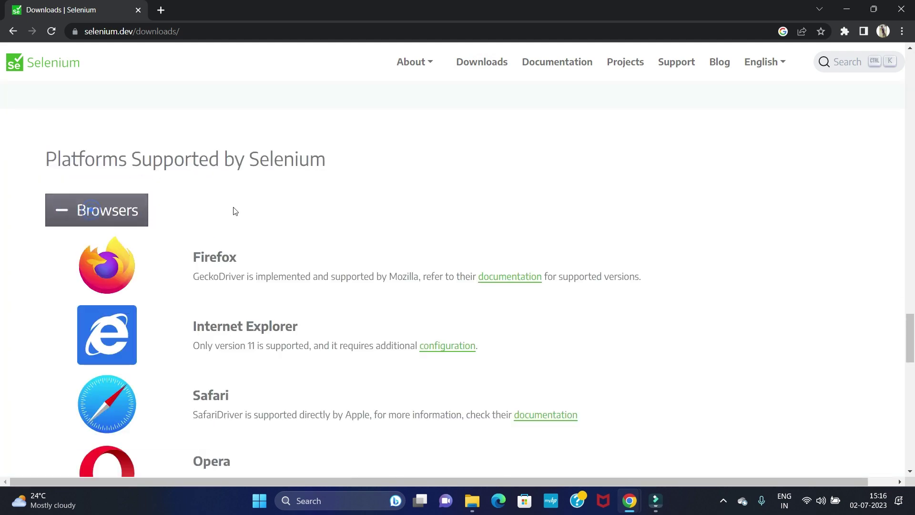
Follow the Chrome row's documentation link to the ChromeDriver site.
{"action": "scroll", "coordinate": [239, 203], "scroll_direction": "down", "scroll_amount": 7}
{"action": "scroll", "coordinate": [114, 248], "scroll_direction": "up", "scroll_amount": 1}
{"action": "left_click_drag", "start_coordinate": [59, 246], "coordinate": [222, 235]}
{"action": "left_click", "coordinate": [537, 258]}
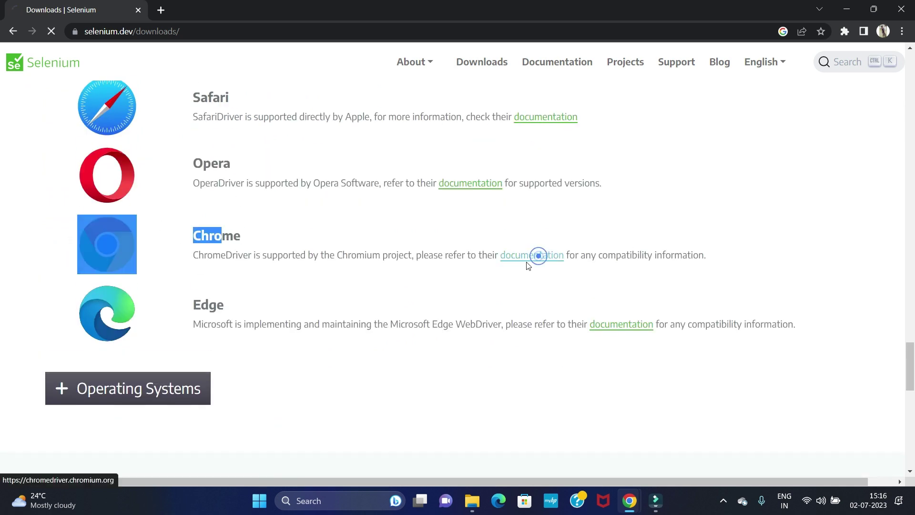
Open the 'Getting started with ChromeDriver on Desktop' guide.
{"action": "scroll", "coordinate": [363, 252], "scroll_direction": "down", "scroll_amount": 3}
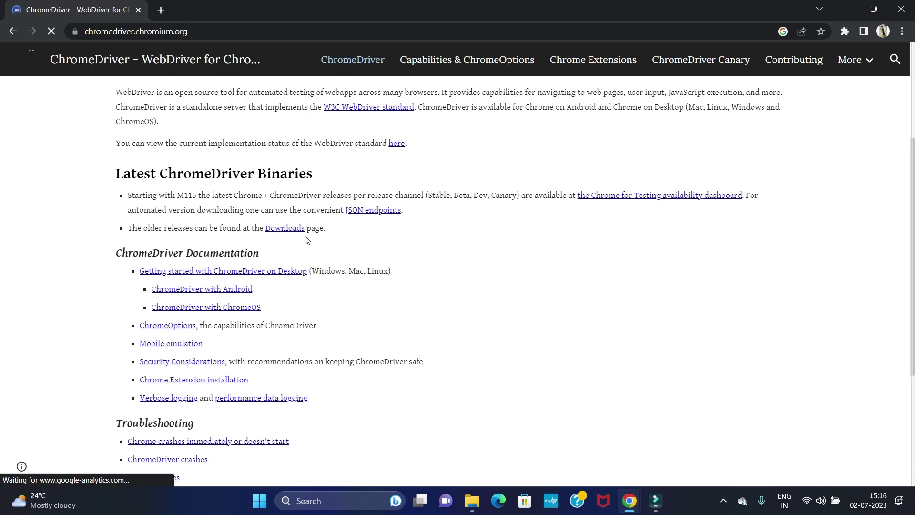
{"action": "left_click_drag", "start_coordinate": [115, 268], "coordinate": [314, 269]}
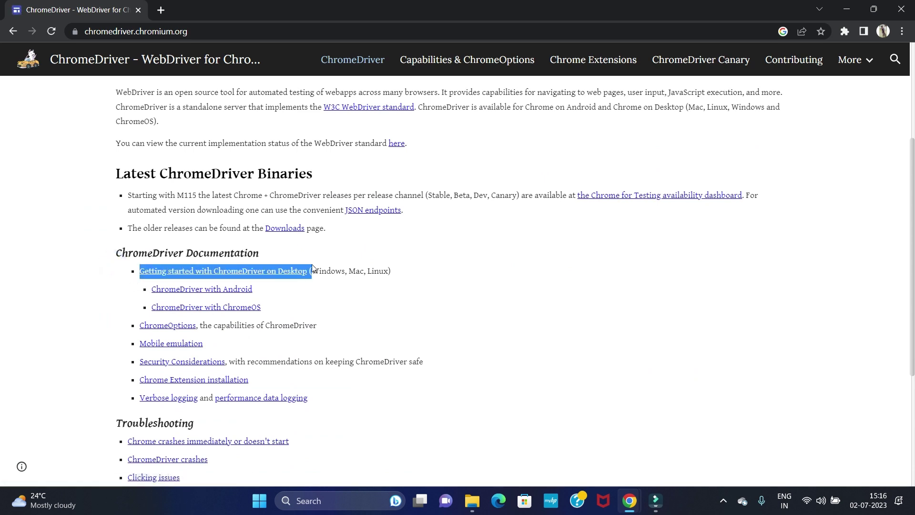
{"action": "left_click", "coordinate": [270, 271]}
Follow the Setup steps' downloads link to the ChromeDriver 114.0.5735.90 release listing.
{"action": "scroll", "coordinate": [385, 258], "scroll_direction": "down", "scroll_amount": 3}
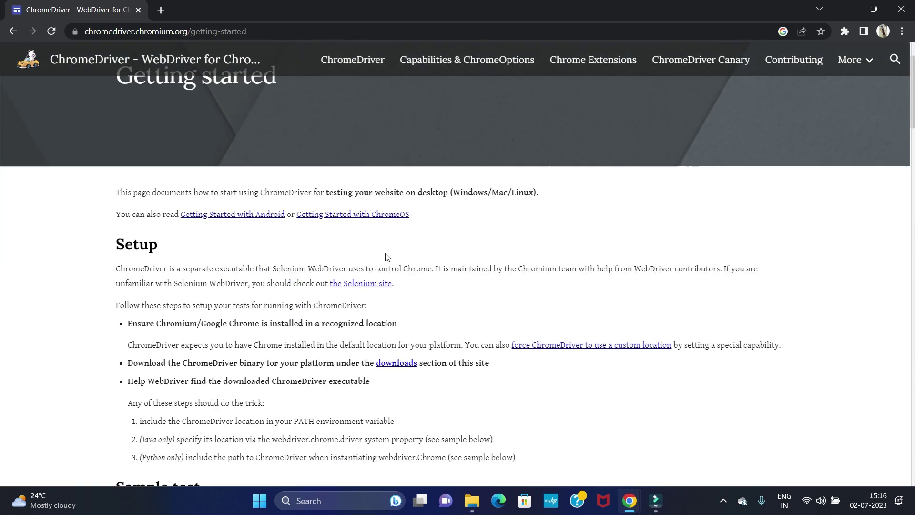
{"action": "left_click_drag", "start_coordinate": [106, 269], "coordinate": [459, 266]}
{"action": "left_click", "coordinate": [514, 277]}
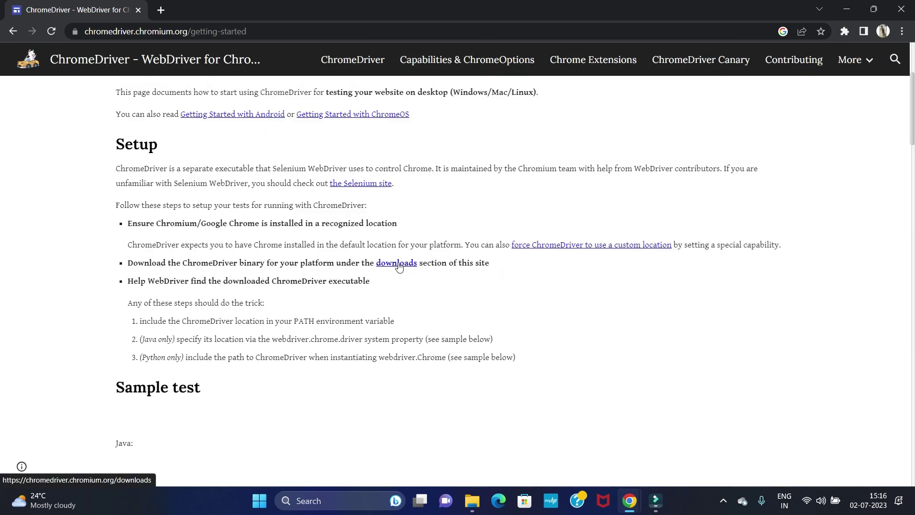
{"action": "left_click", "coordinate": [398, 265]}
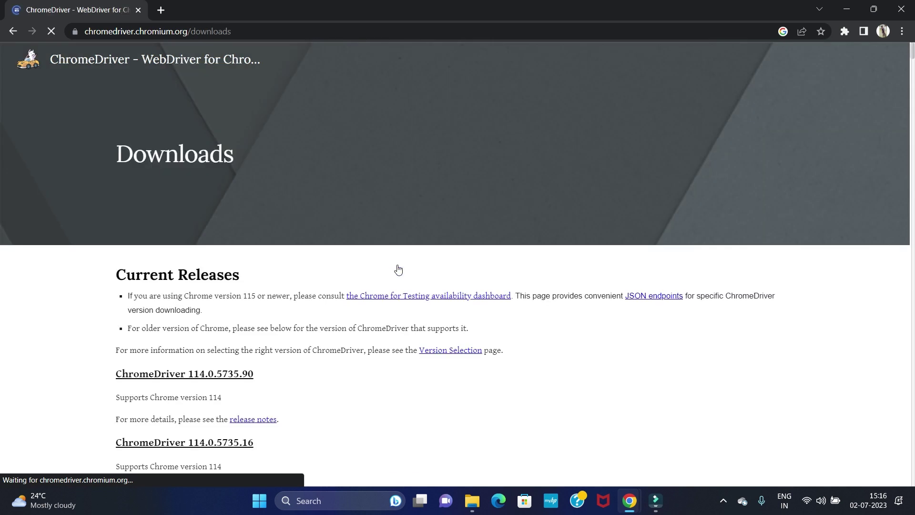
{"action": "scroll", "coordinate": [334, 281], "scroll_direction": "down", "scroll_amount": 2}
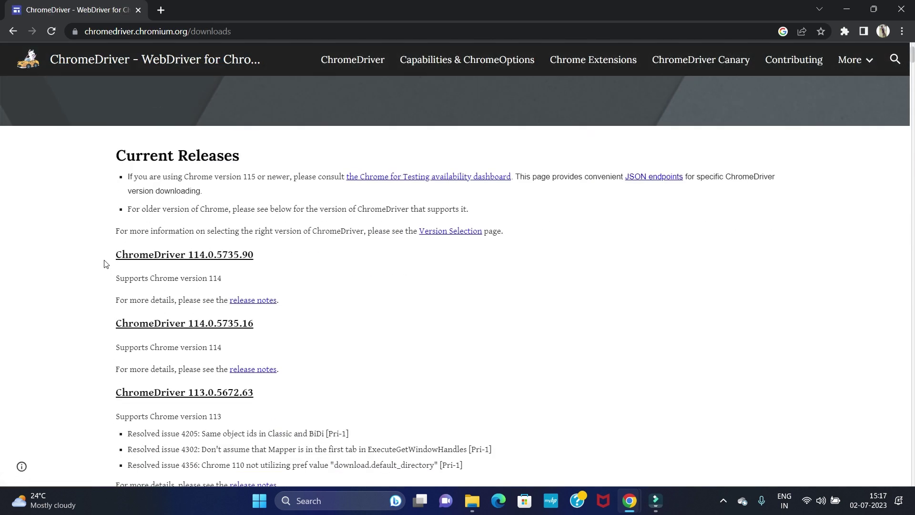
{"action": "left_click_drag", "start_coordinate": [106, 264], "coordinate": [280, 272]}
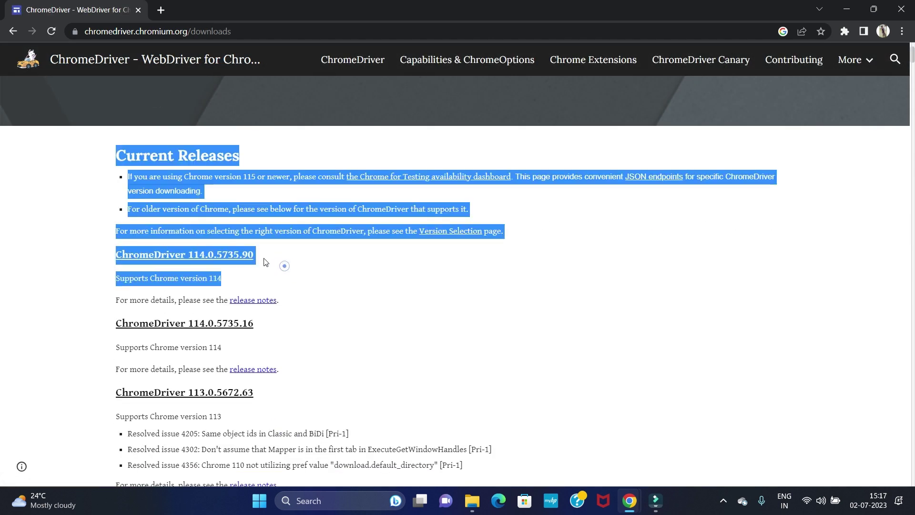
Open the ChromeDriver 114.0.5735.90 file listing and download chromedriver_win32.zip.
{"action": "left_click", "coordinate": [237, 254]}
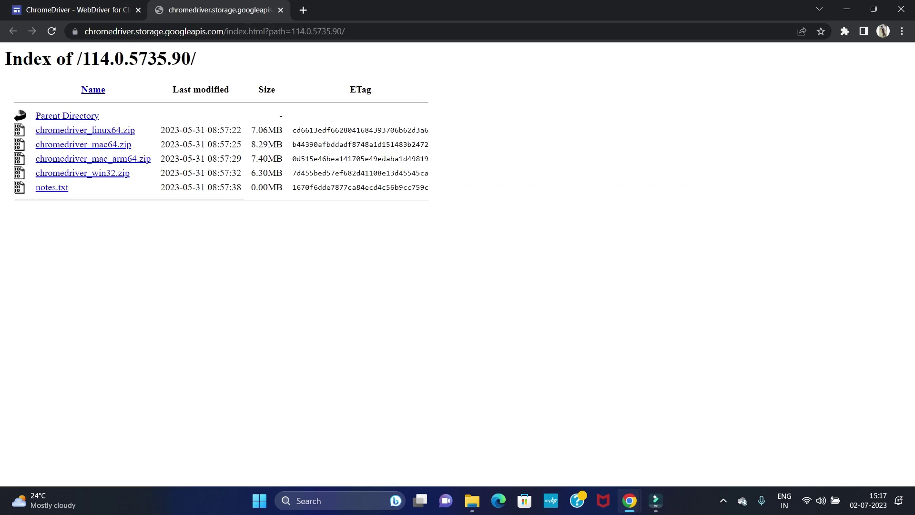
{"action": "left_click_drag", "start_coordinate": [10, 61], "coordinate": [215, 63]}
{"action": "left_click", "coordinate": [214, 67]}
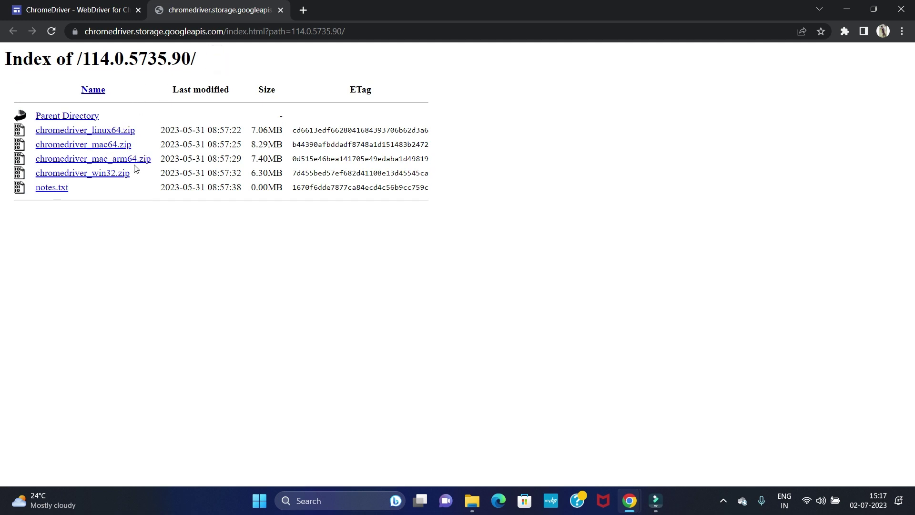
{"action": "left_click", "coordinate": [73, 176]}
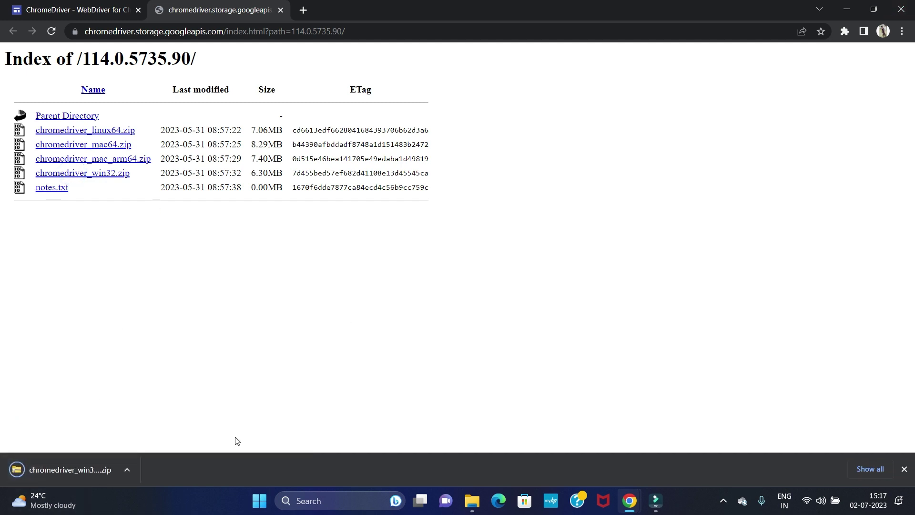
Show the downloaded chromedriver_win32.zip in its folder and switch to File Explorer.
{"action": "left_click", "coordinate": [123, 469]}
{"action": "left_click", "coordinate": [161, 428]}
{"action": "left_click", "coordinate": [126, 469]}
{"action": "left_click", "coordinate": [150, 427]}
{"action": "left_click", "coordinate": [127, 469]}
{"action": "left_click", "coordinate": [155, 427]}
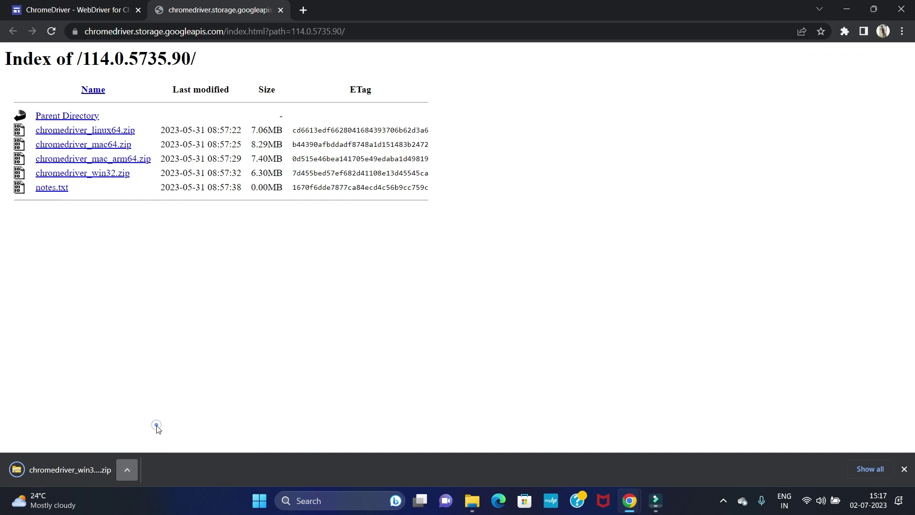
{"action": "key", "text": "alt+Tab"}
{"action": "key", "text": "alt+Tab"}
{"action": "key", "text": "alt+Tab"}
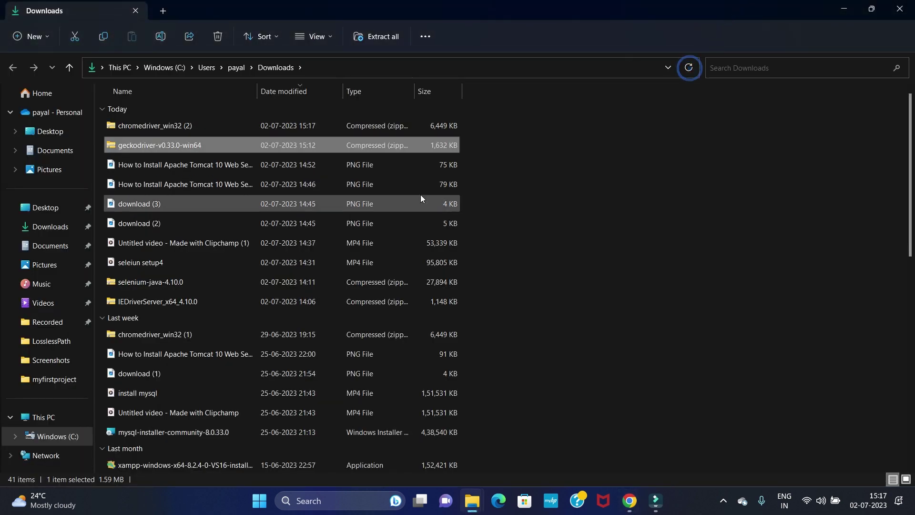
Extract chromedriver_win32 (2) to Desktop\Drivers, adding chromedriver and LICENSE.chromedriver.
{"action": "left_click", "coordinate": [188, 126]}
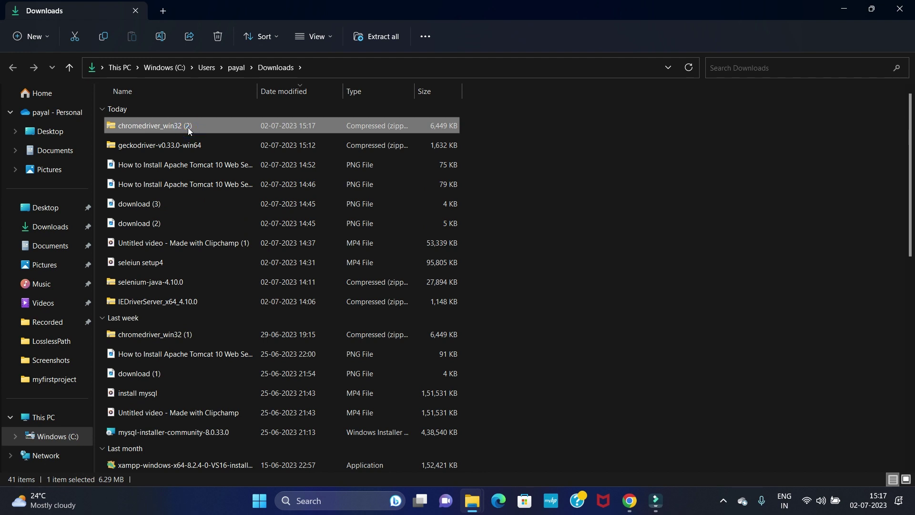
{"action": "right_click", "coordinate": [187, 125]}
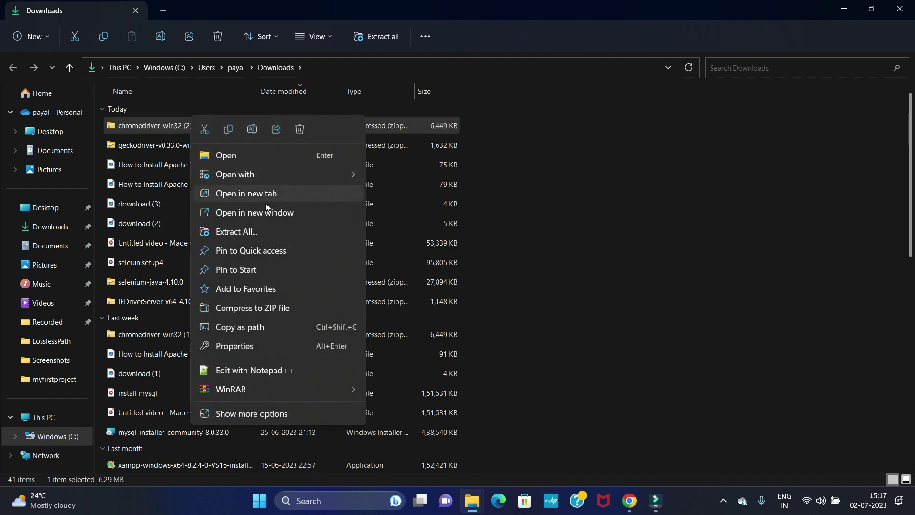
{"action": "left_click", "coordinate": [265, 232]}
{"action": "left_click", "coordinate": [567, 196]}
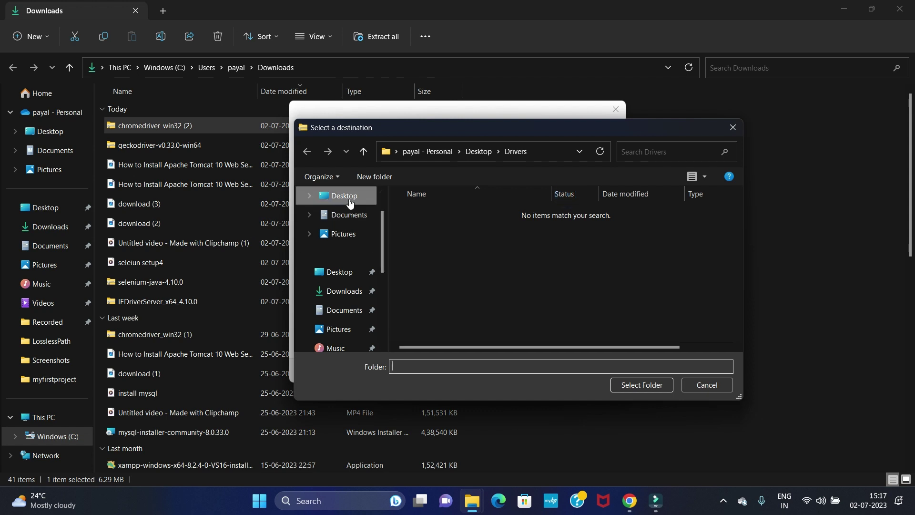
{"action": "left_click", "coordinate": [350, 200]}
{"action": "double_click", "coordinate": [428, 234]}
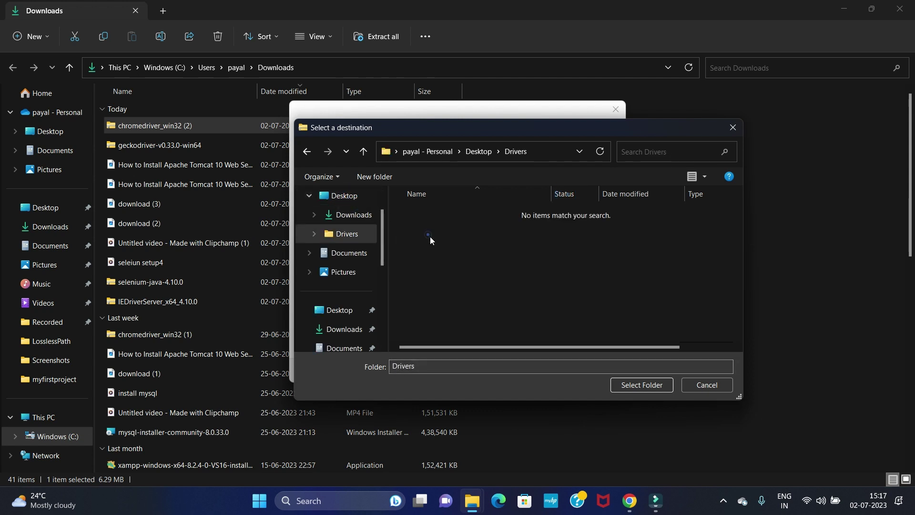
{"action": "left_click", "coordinate": [641, 385]}
{"action": "left_click", "coordinate": [559, 372]}
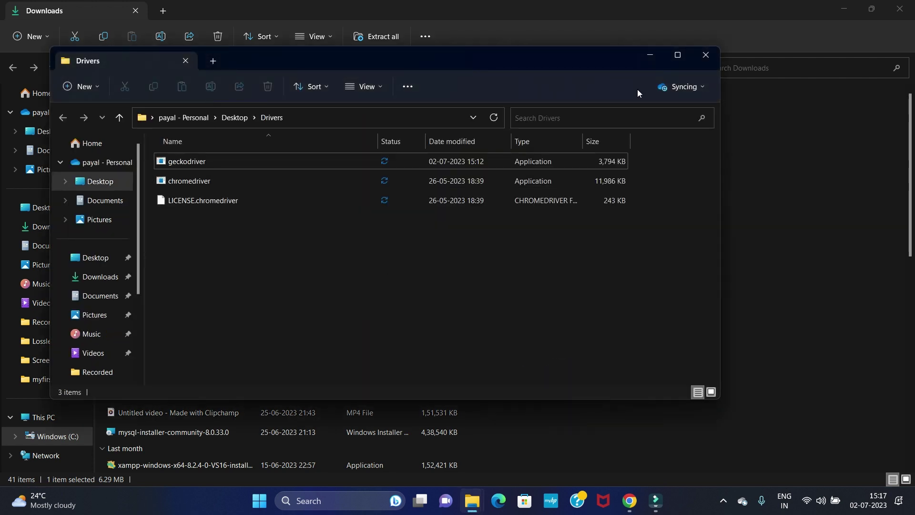
Maximize the Drivers window and check the chromedriver and geckodriver files, leaving nothing selected.
{"action": "left_click", "coordinate": [677, 55]}
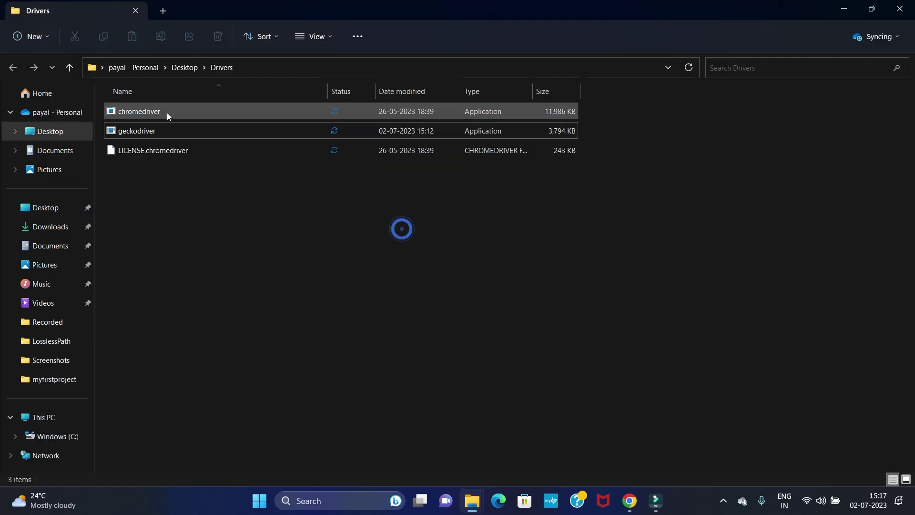
{"action": "left_click", "coordinate": [176, 111]}
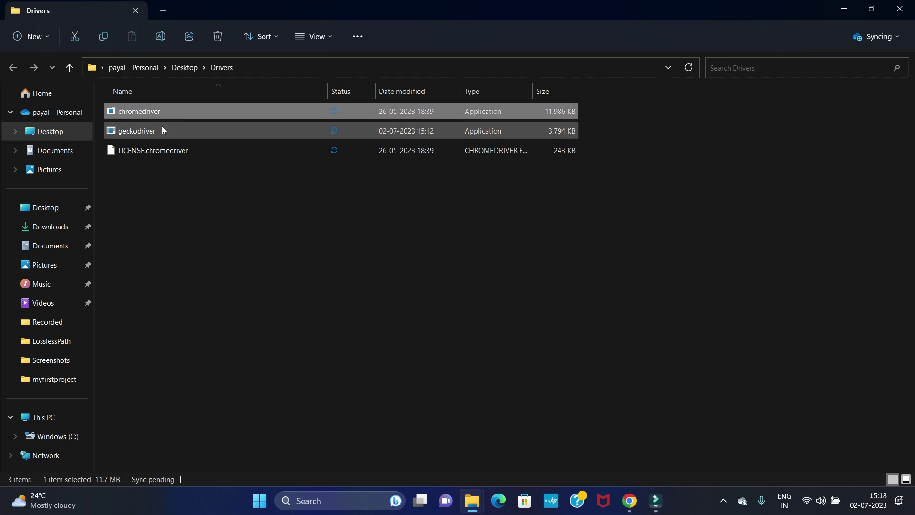
{"action": "left_click", "coordinate": [151, 133]}
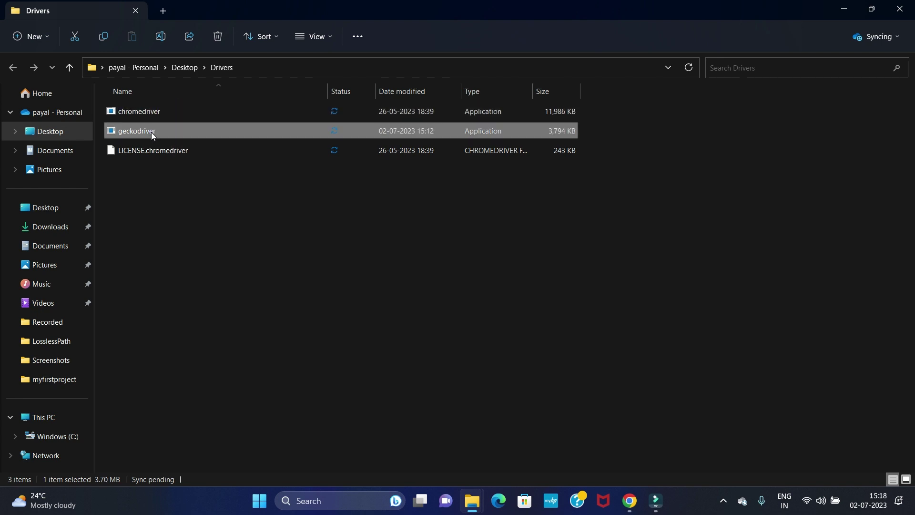
{"action": "right_click", "coordinate": [179, 112]}
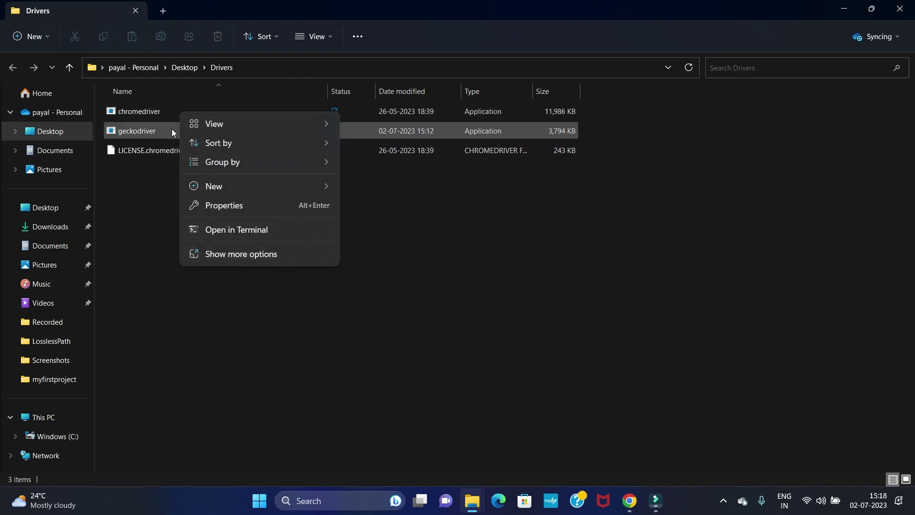
{"action": "left_click", "coordinate": [157, 117]}
{"action": "right_click", "coordinate": [158, 118]}
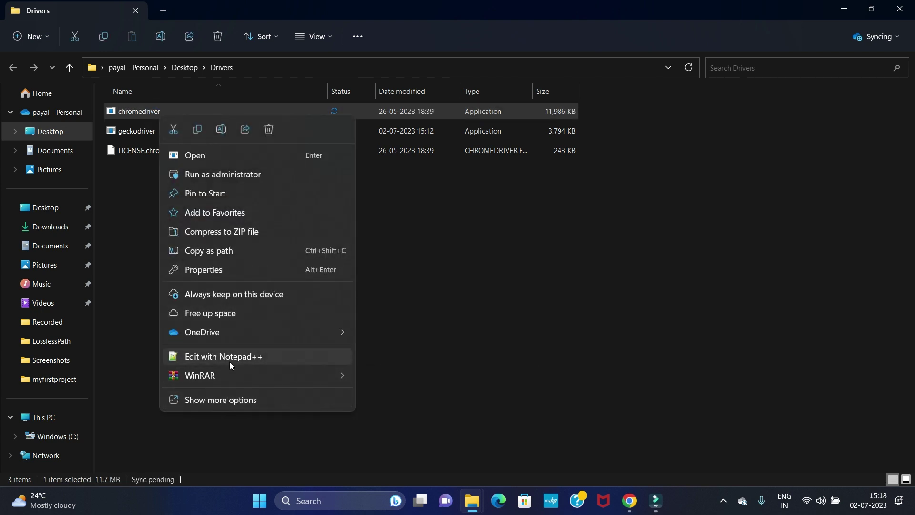
{"action": "left_click", "coordinate": [512, 262]}
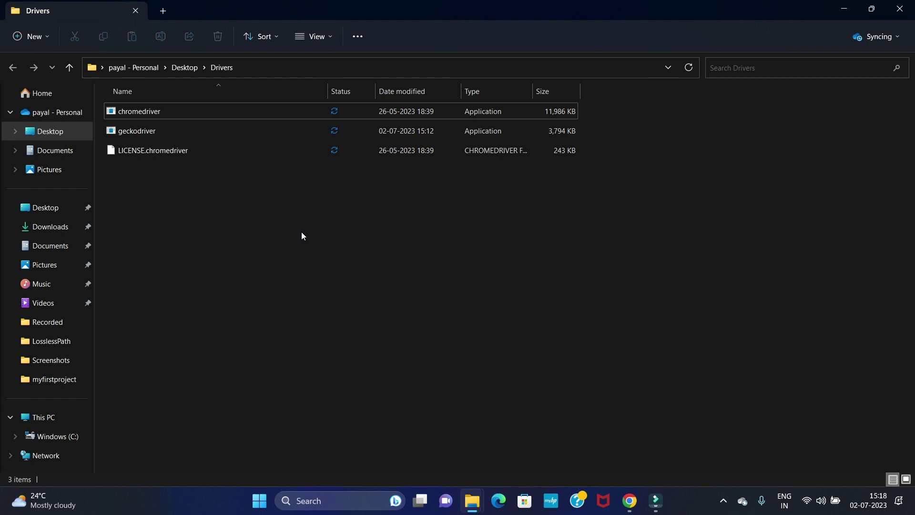